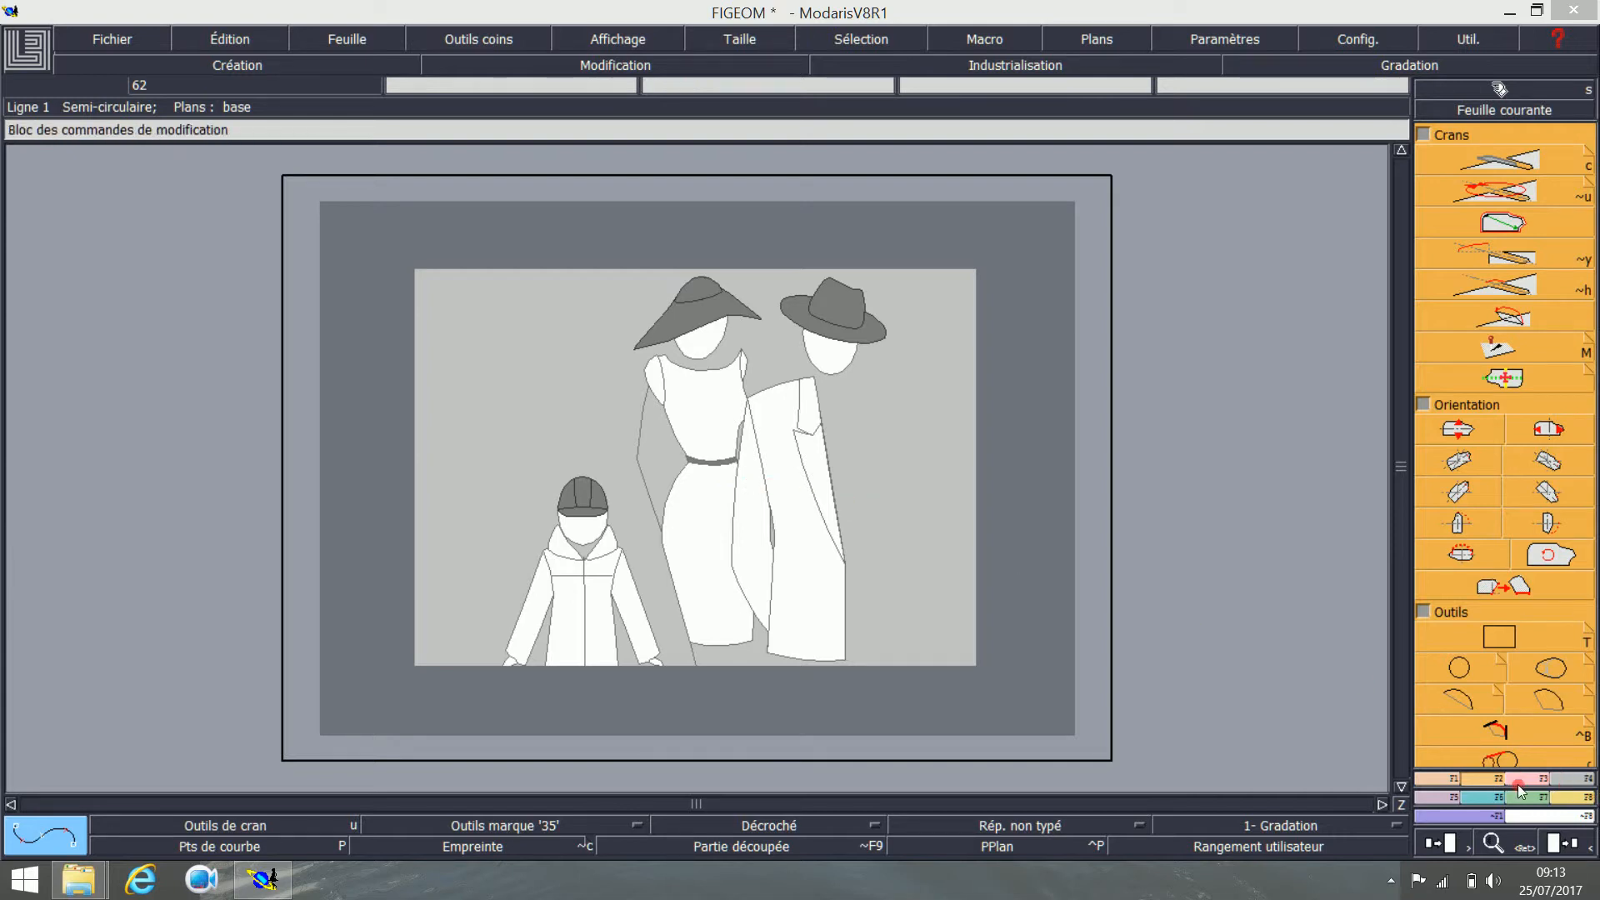
Step: Create a new empty sheet in the model
left_click(1465, 672)
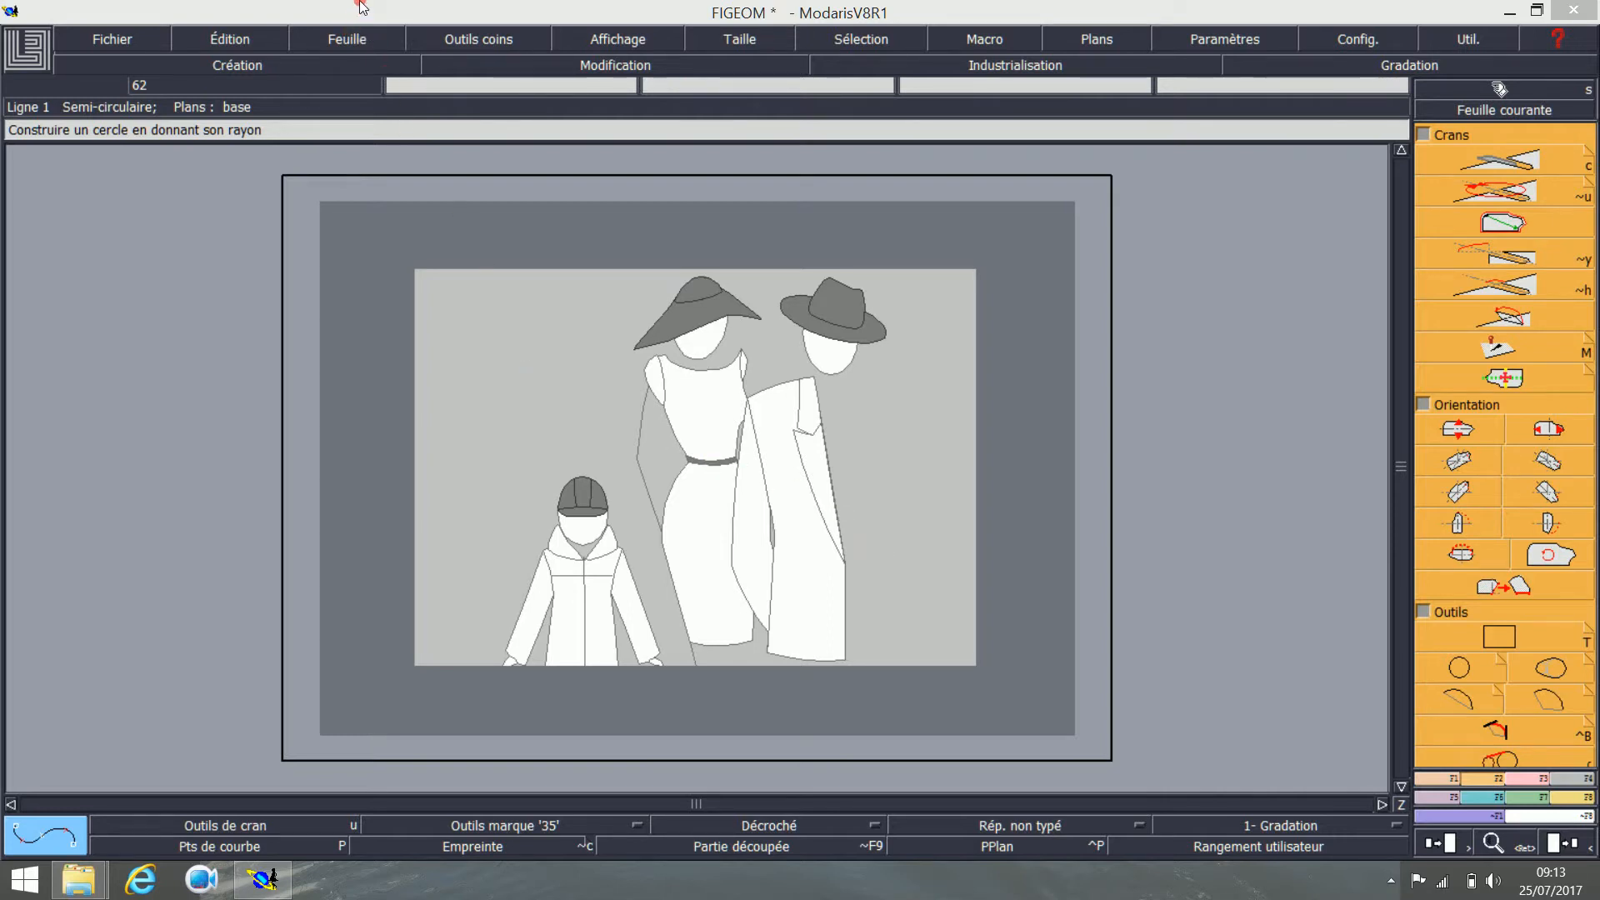
left_click(359, 40)
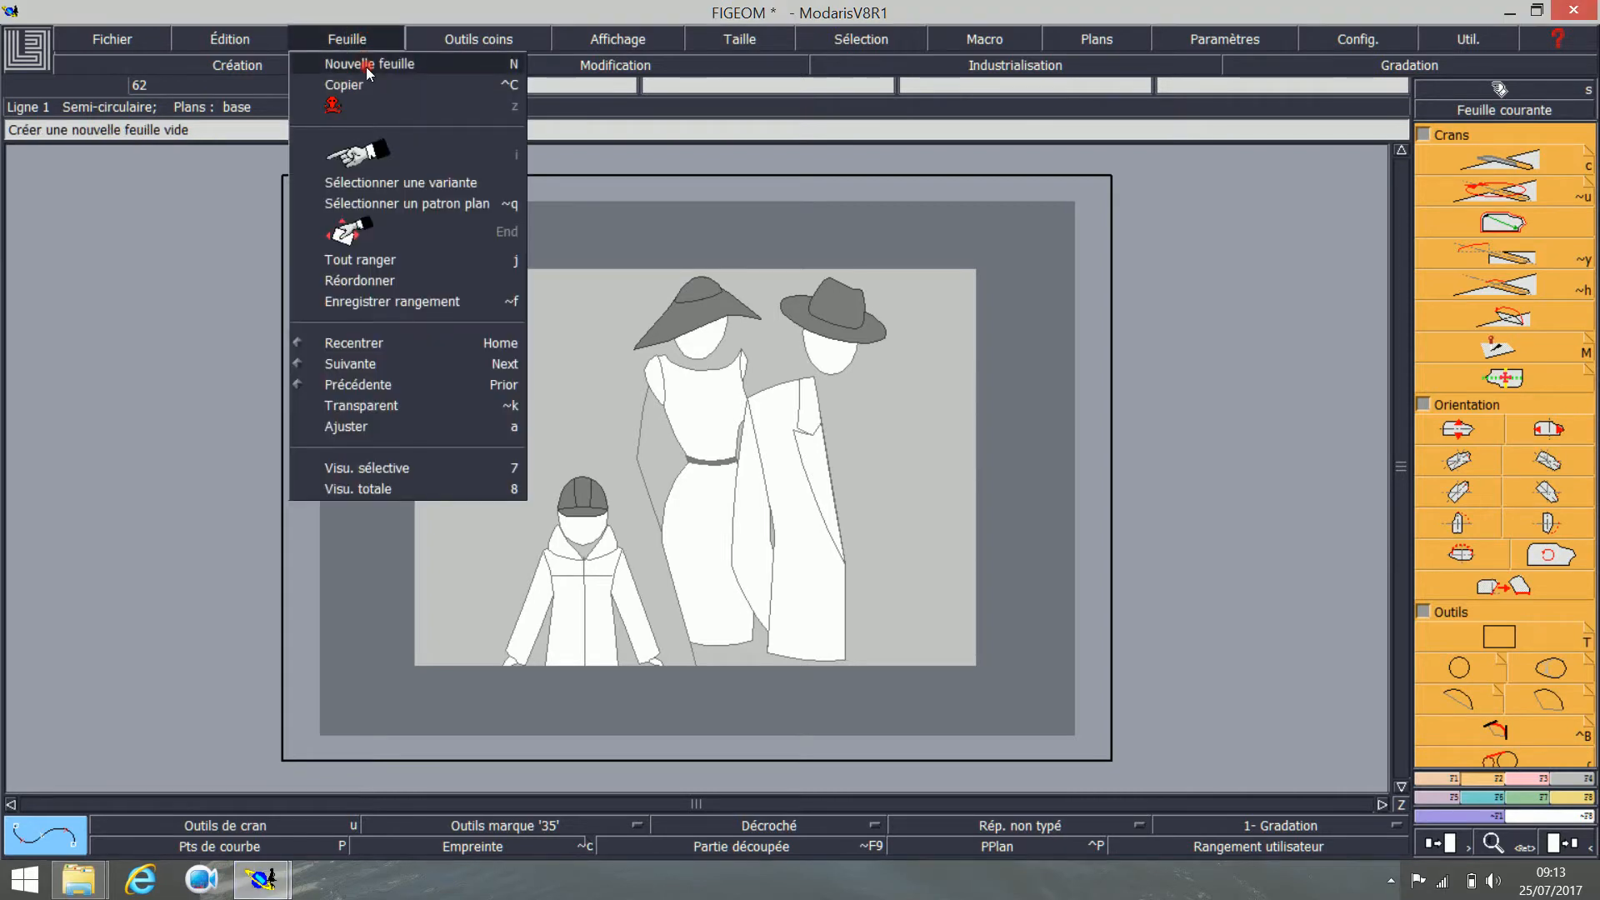
left_click(367, 65)
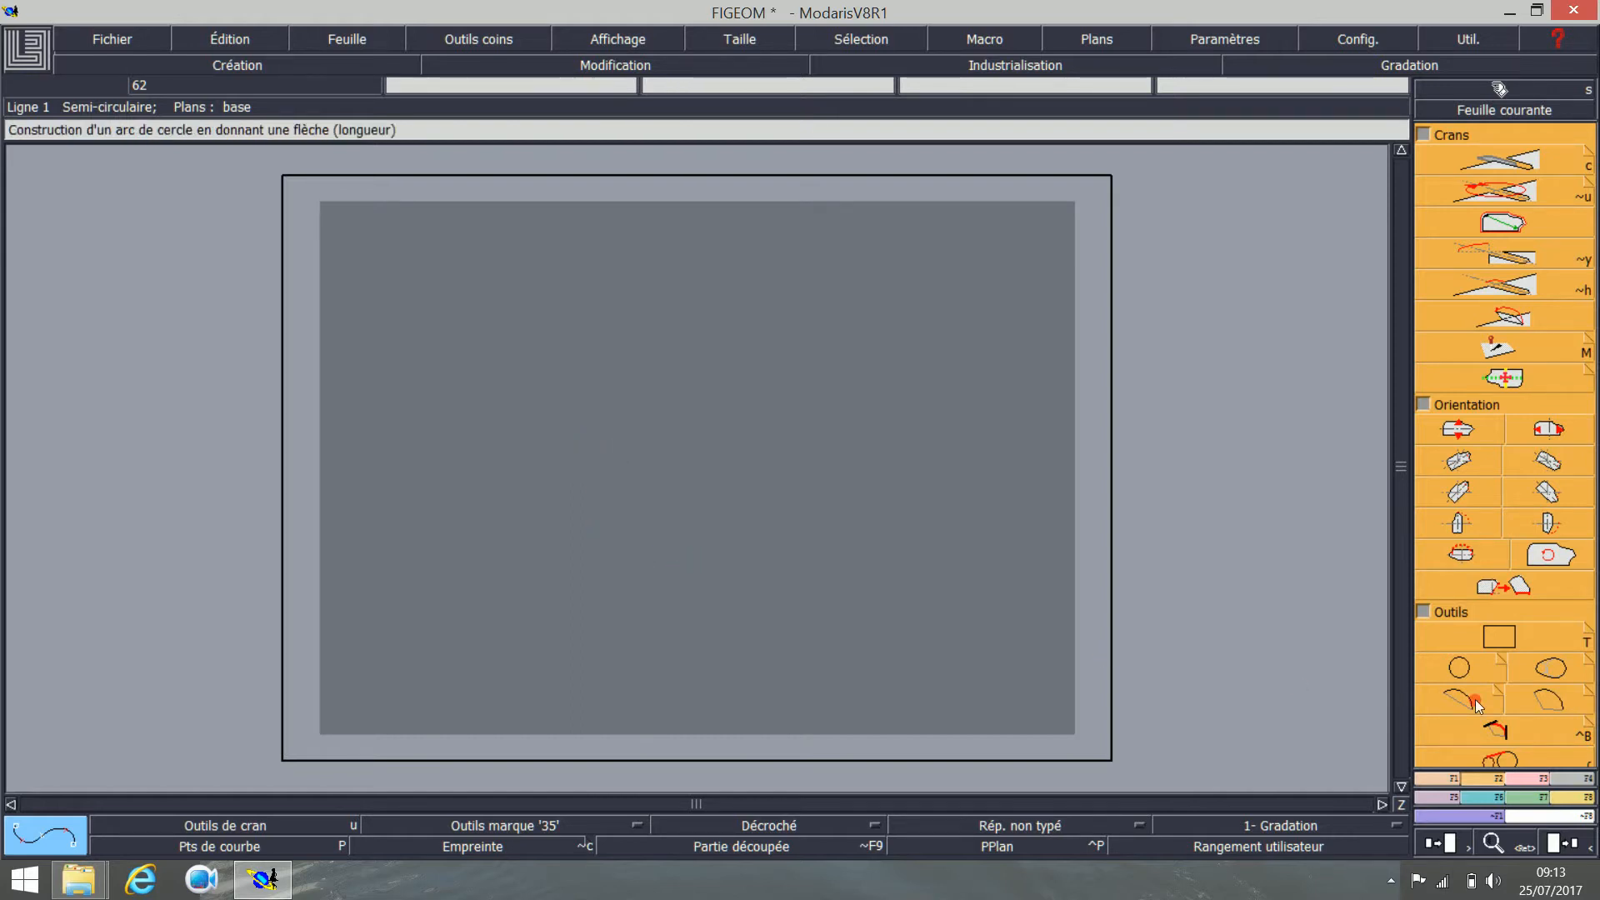
Step: Draw a rectangle 100 mm wide and 50 mm high on the empty sheet, and automatically arrange all sheets
left_click(1492, 628)
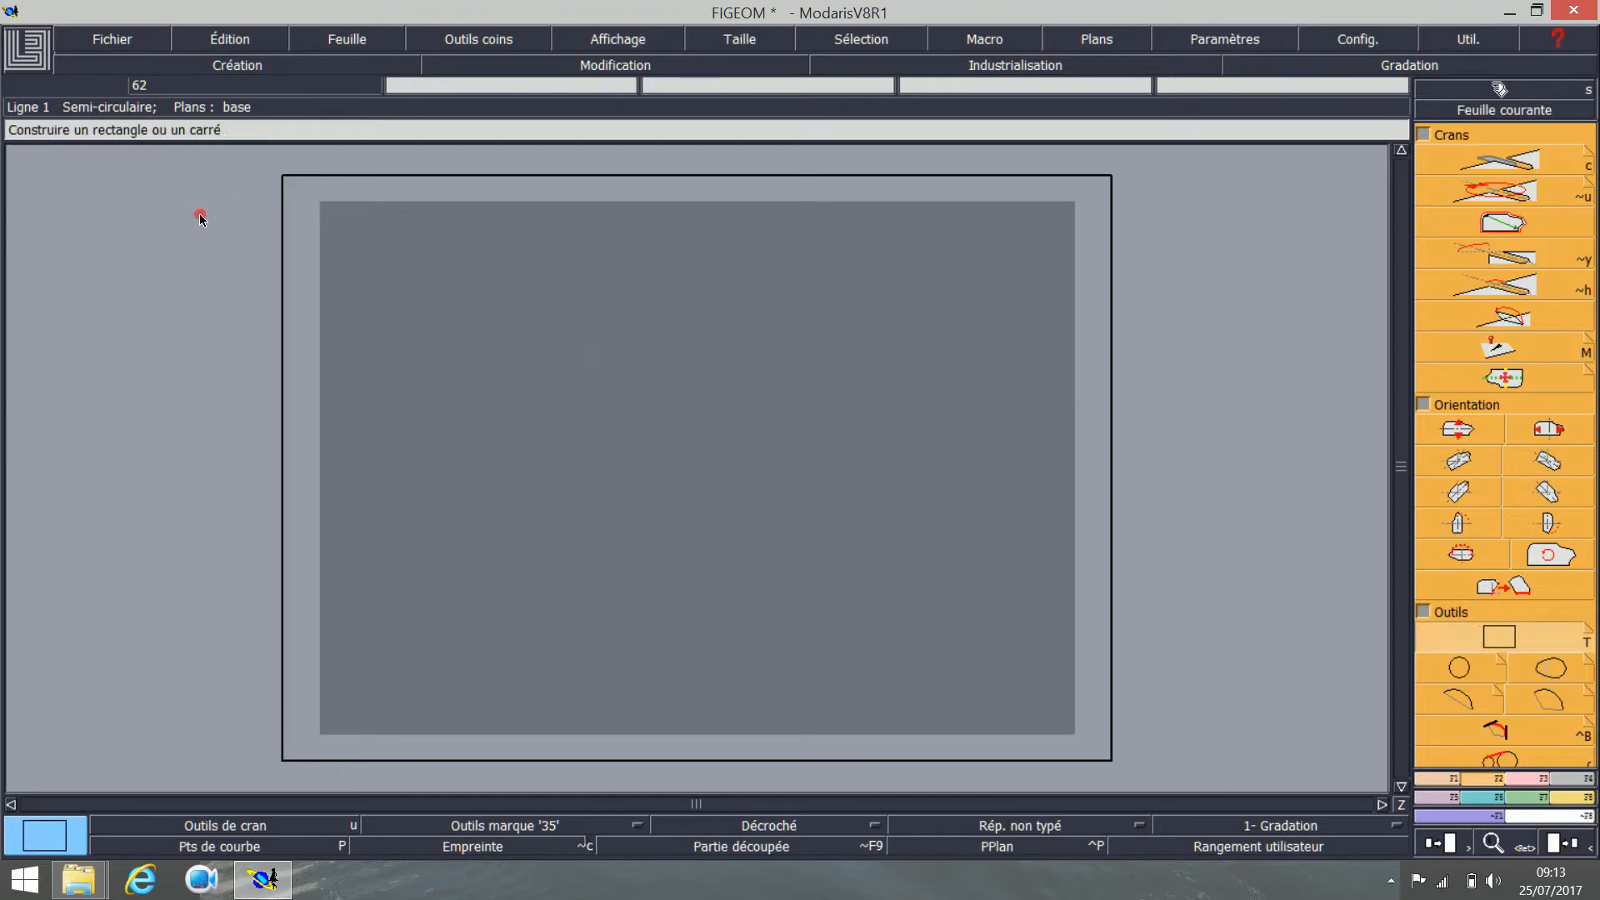
left_click(485, 356)
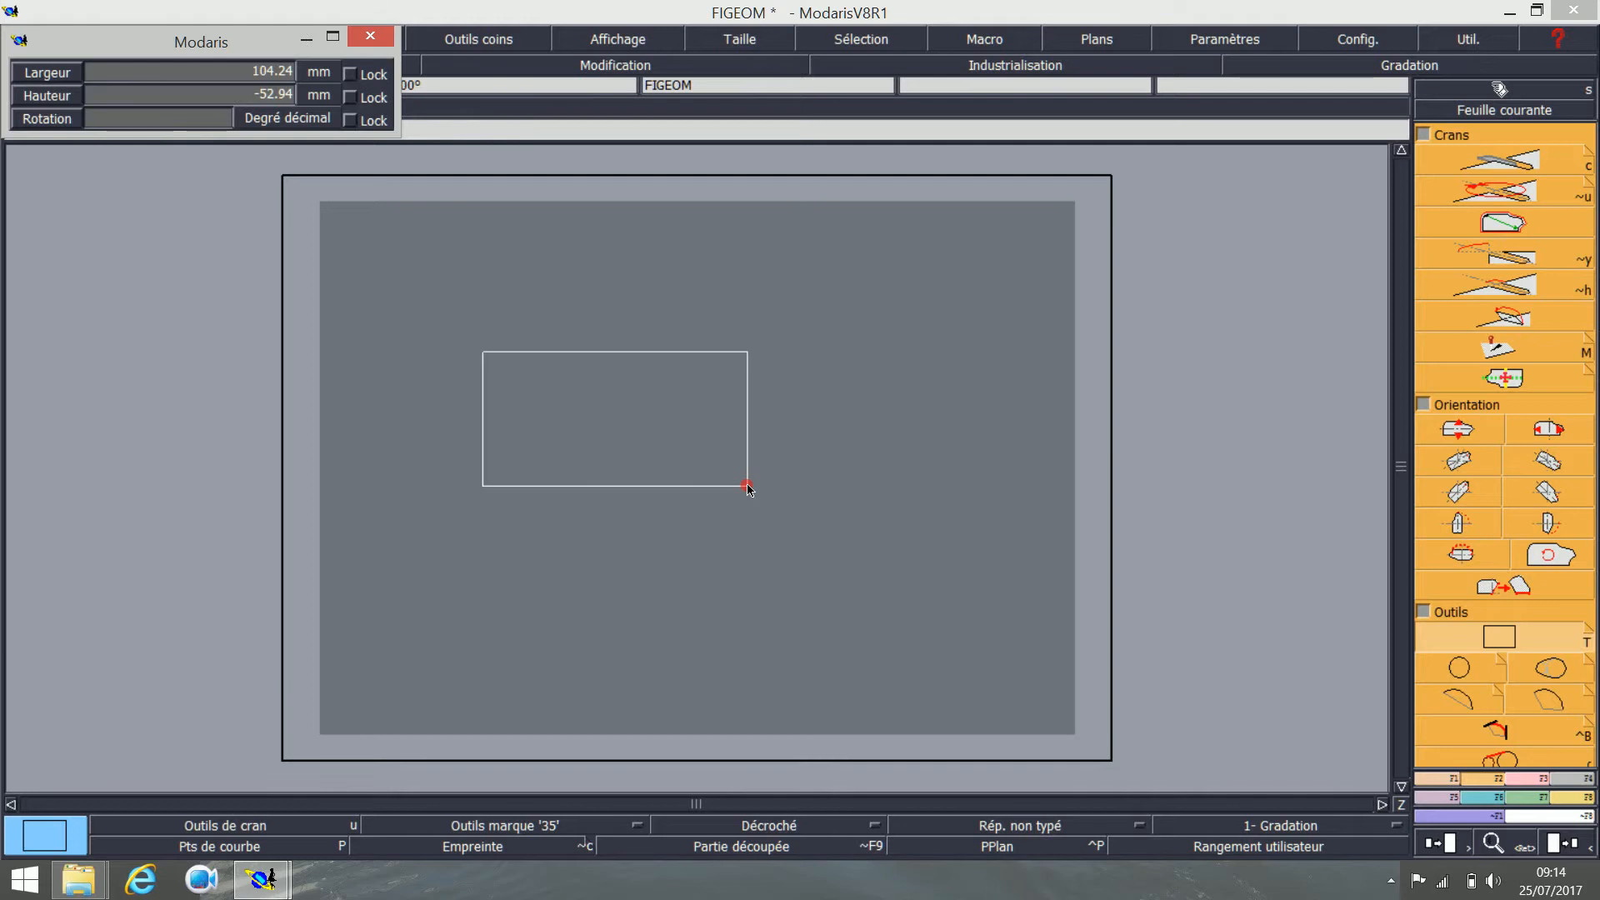
key("Up")
type("50")
key("Return")
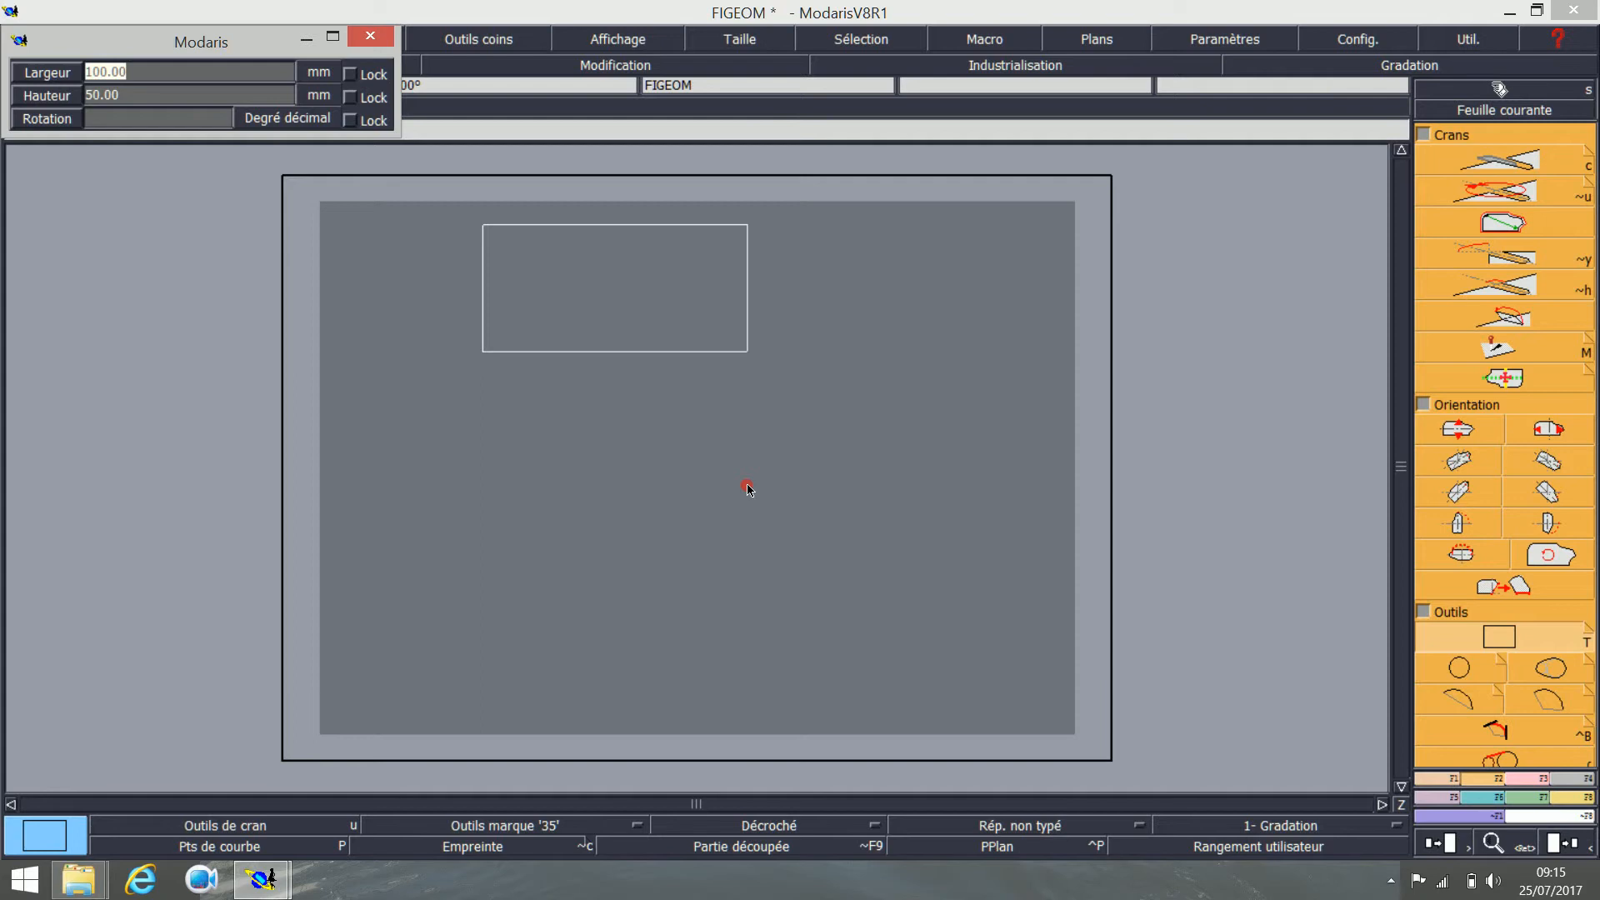
key("Return")
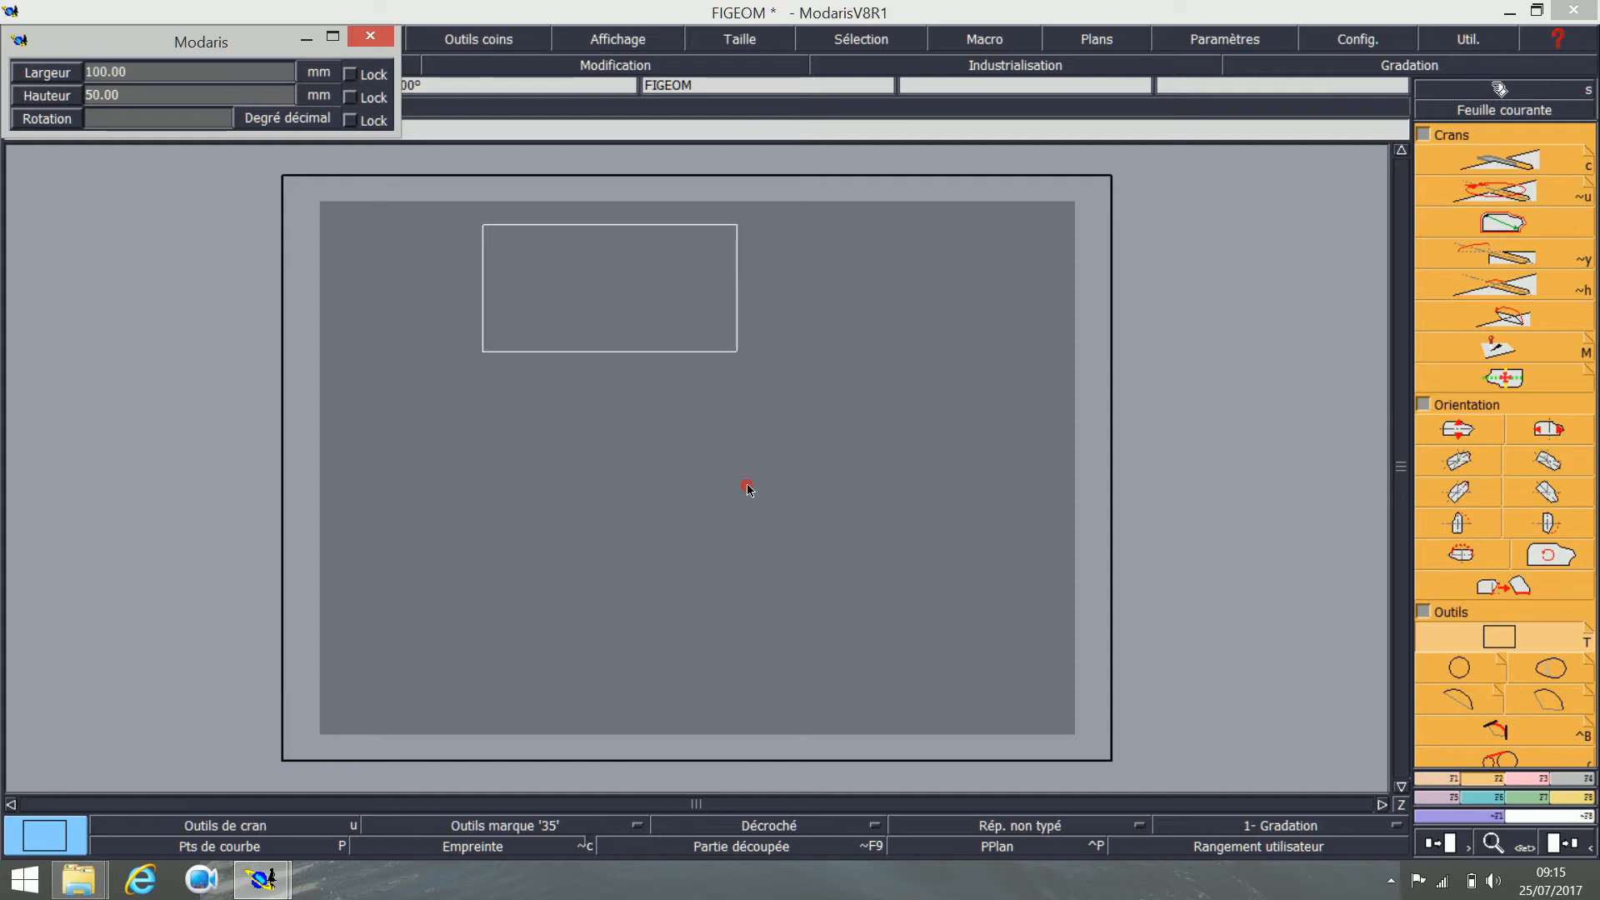
key("Return")
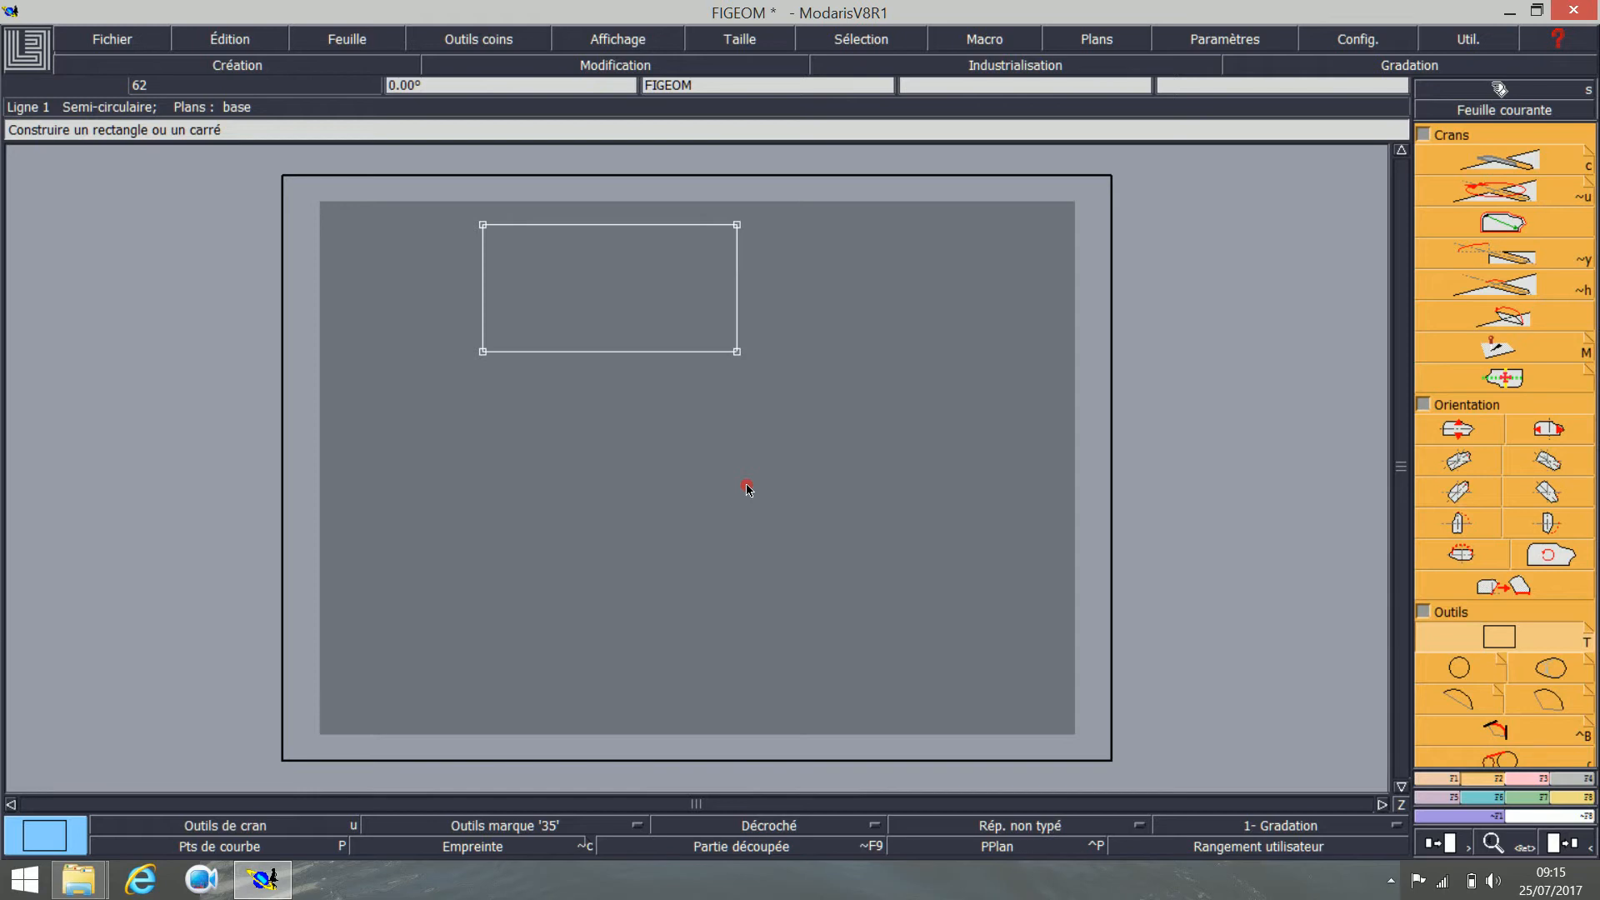
key("j")
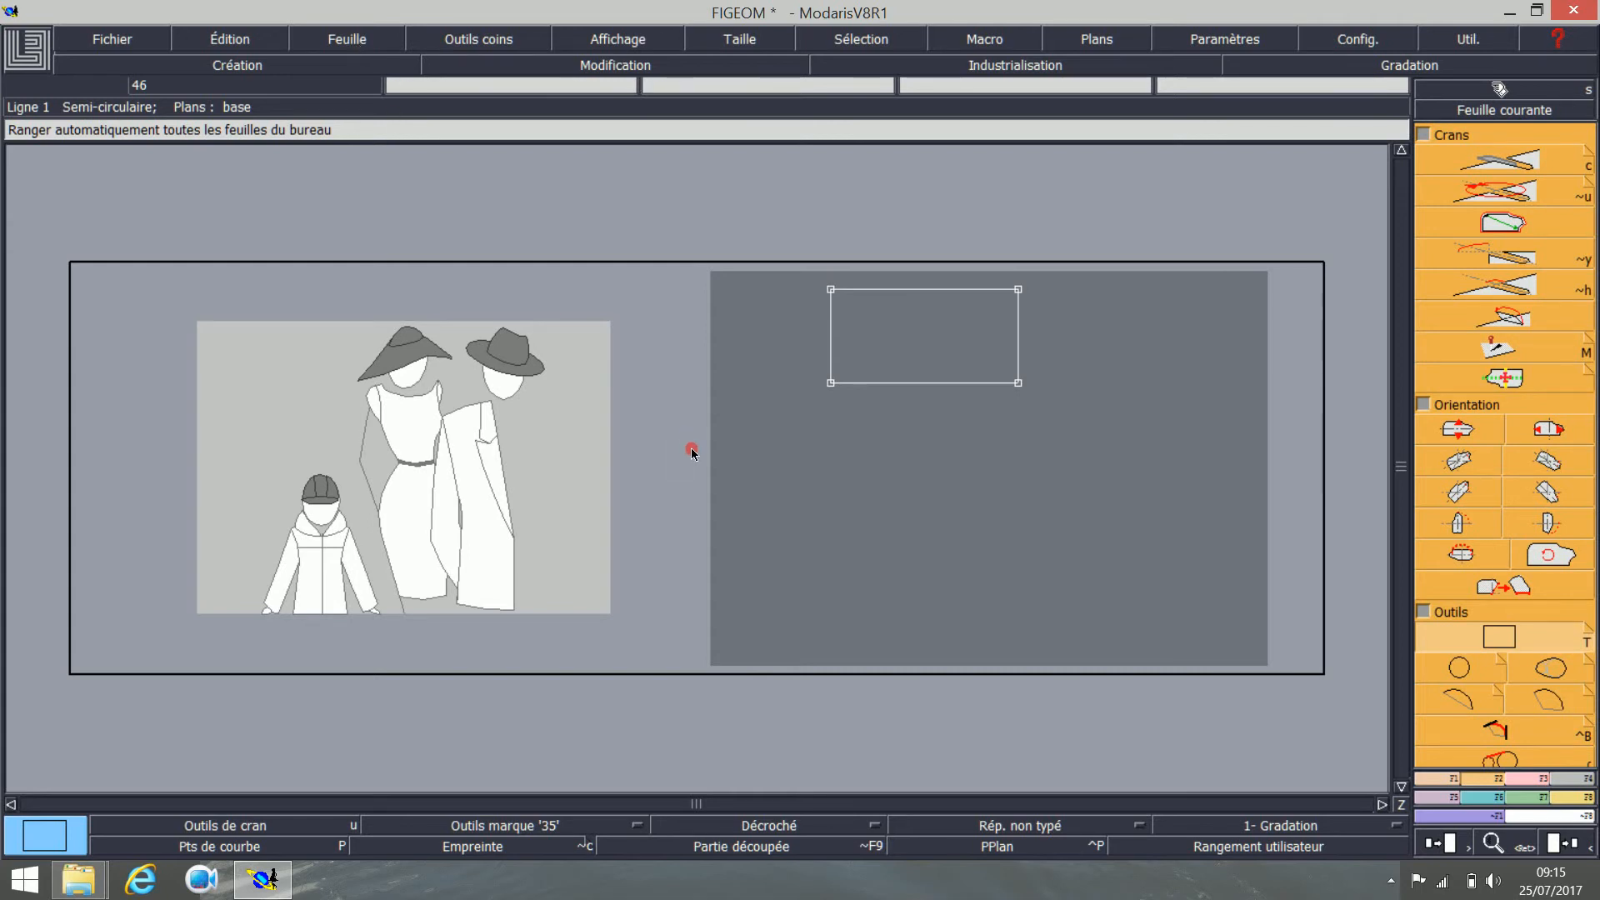
Step: Draw a 150 × 150 mm square on another new sheet and automatically arrange all sheets
key("shift+n")
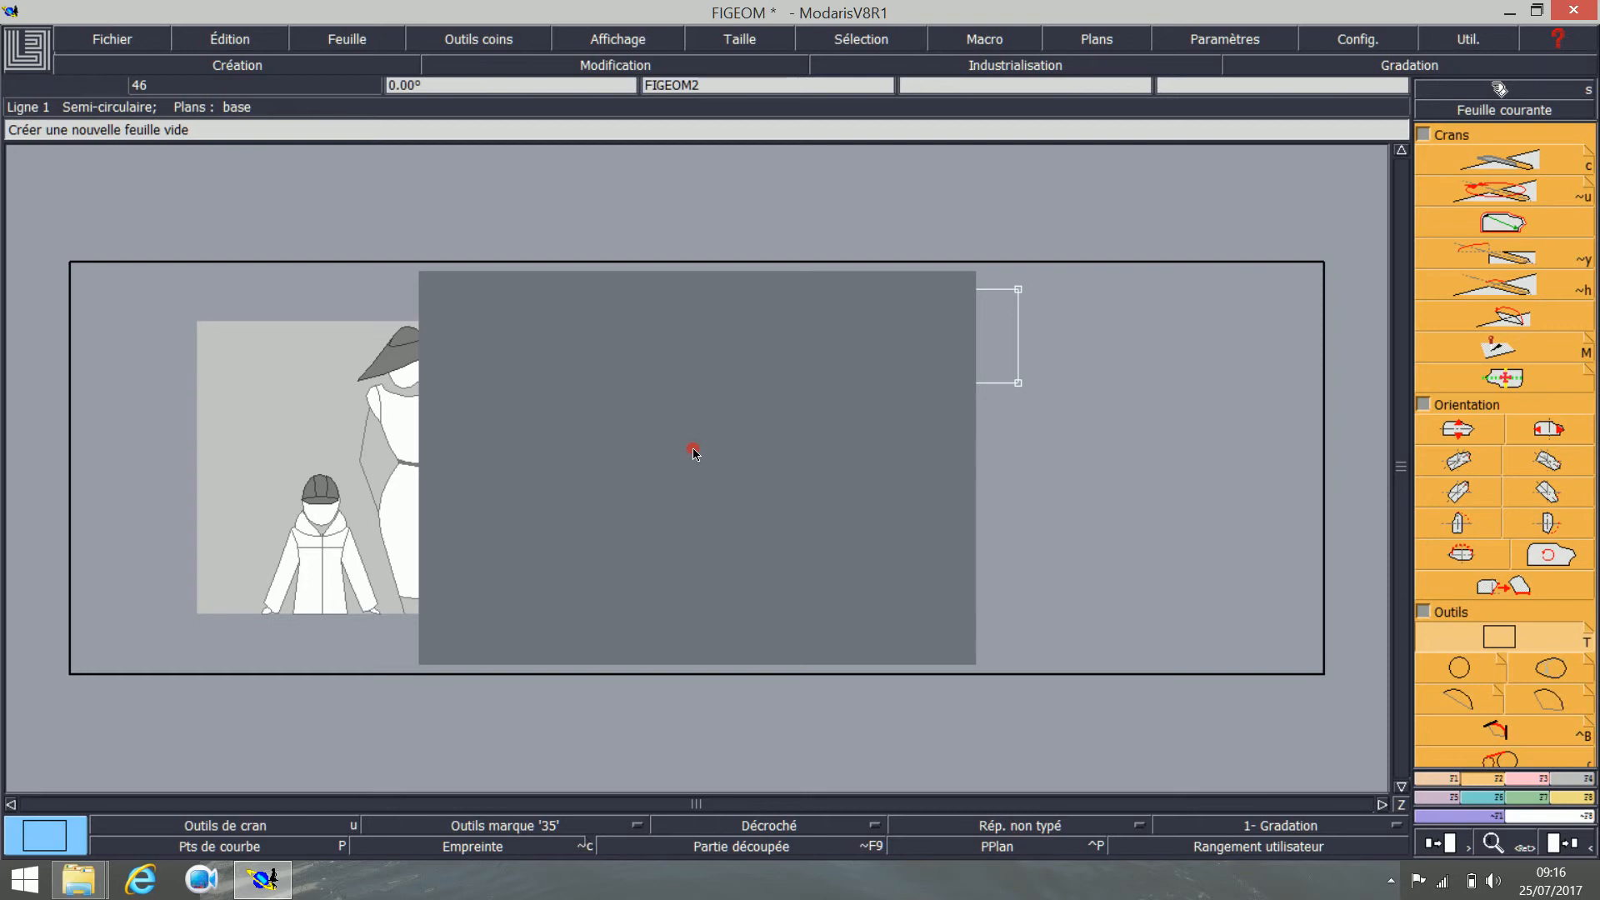
left_click(1458, 635)
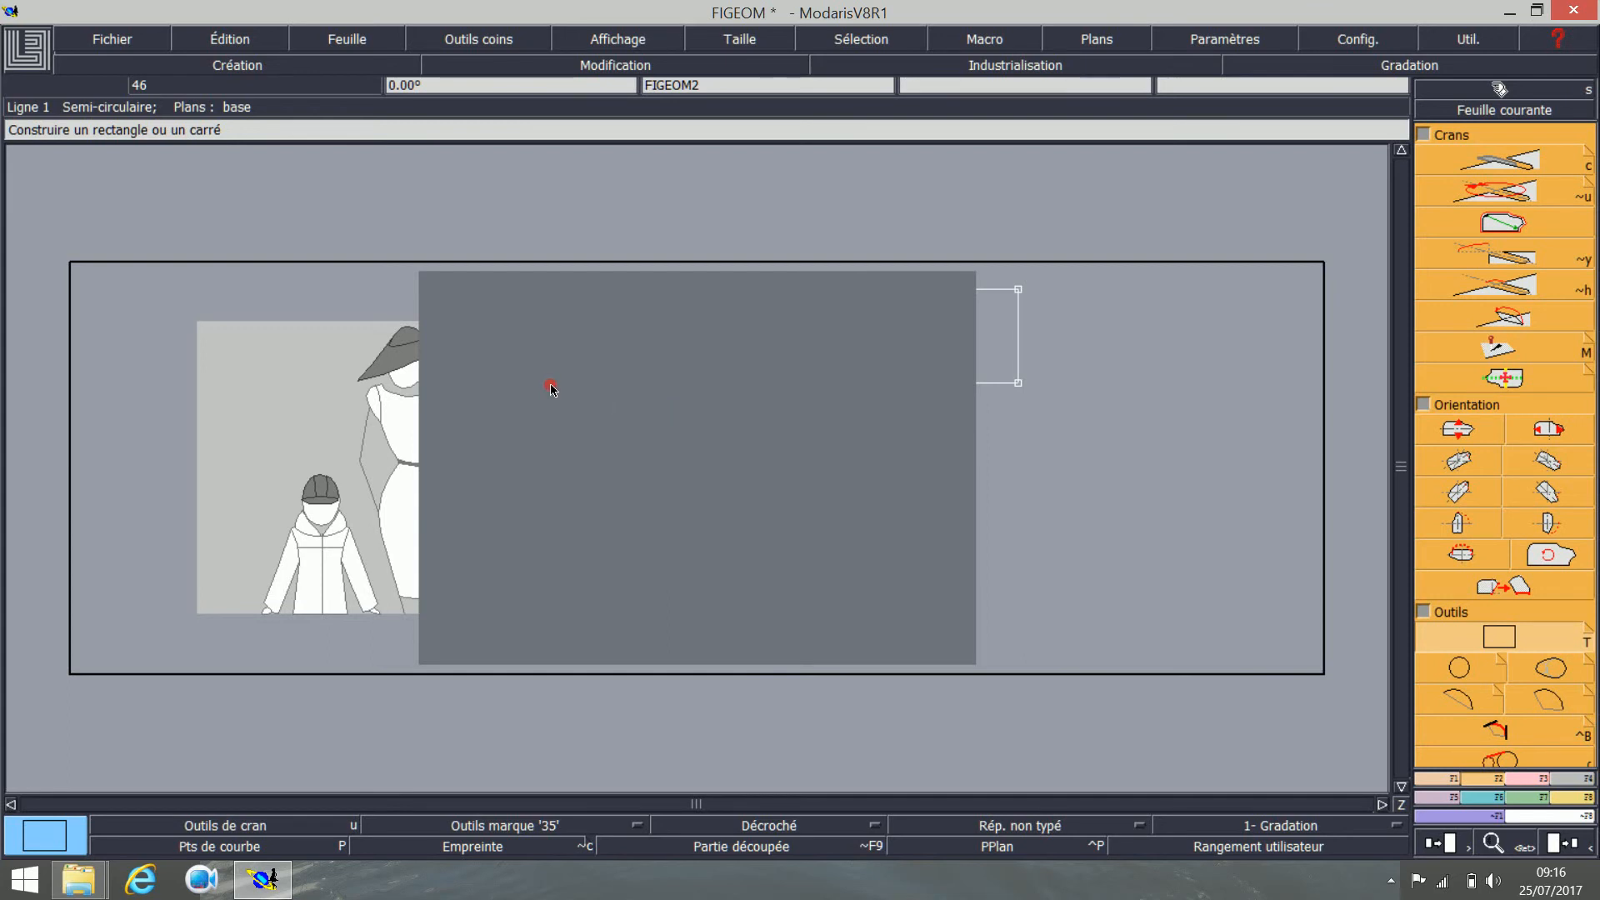
left_click(550, 385)
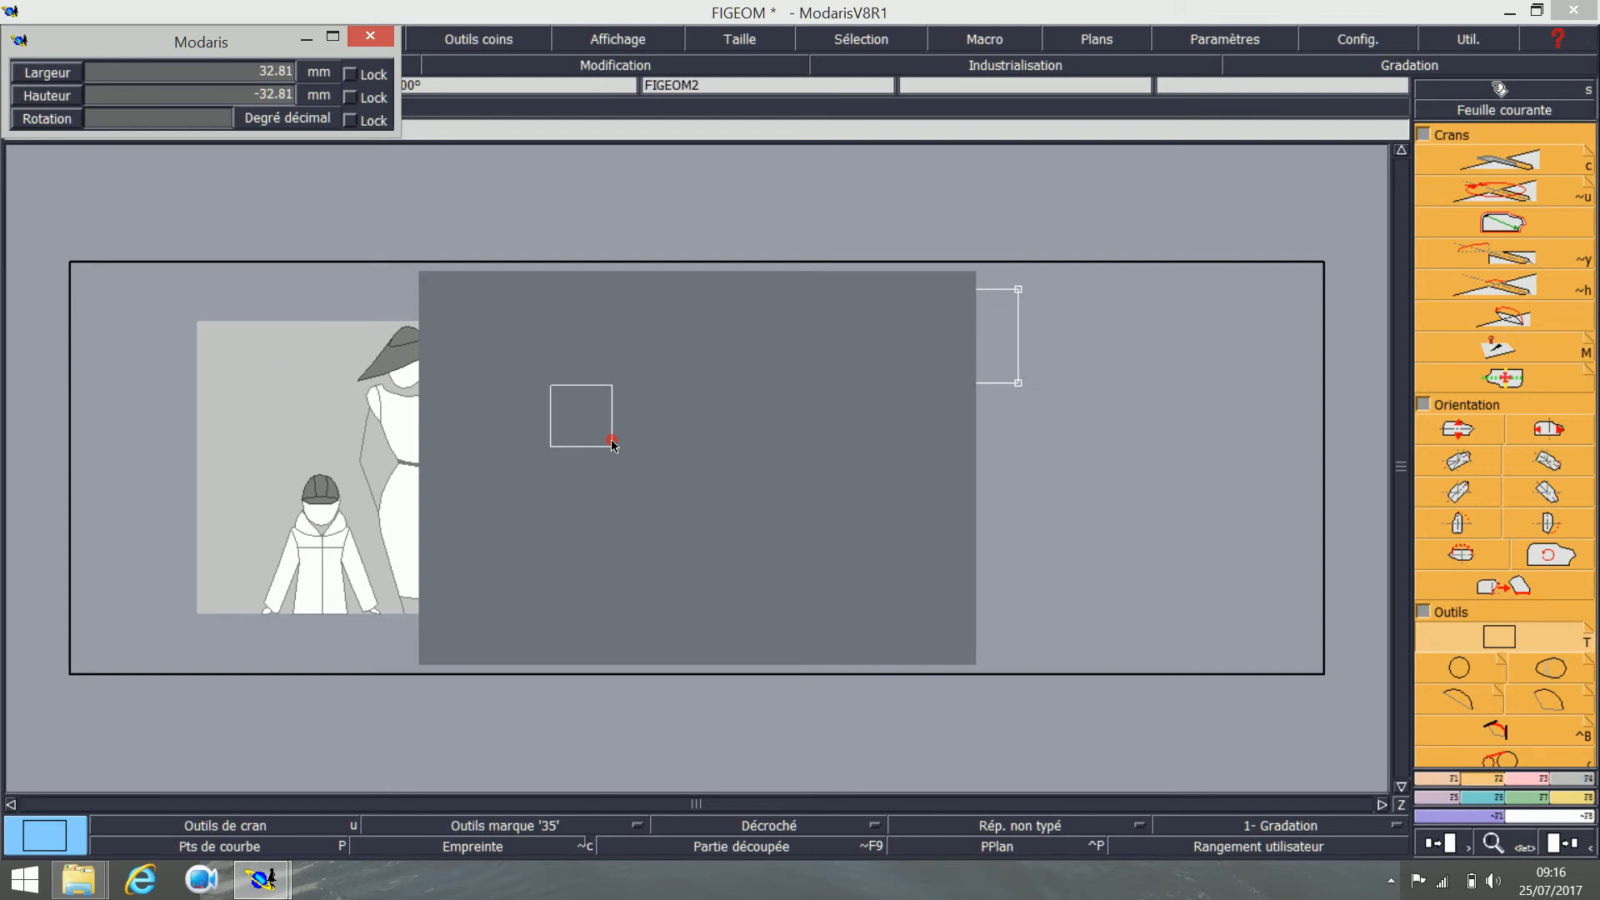
key("Down")
type("150")
key("Return")
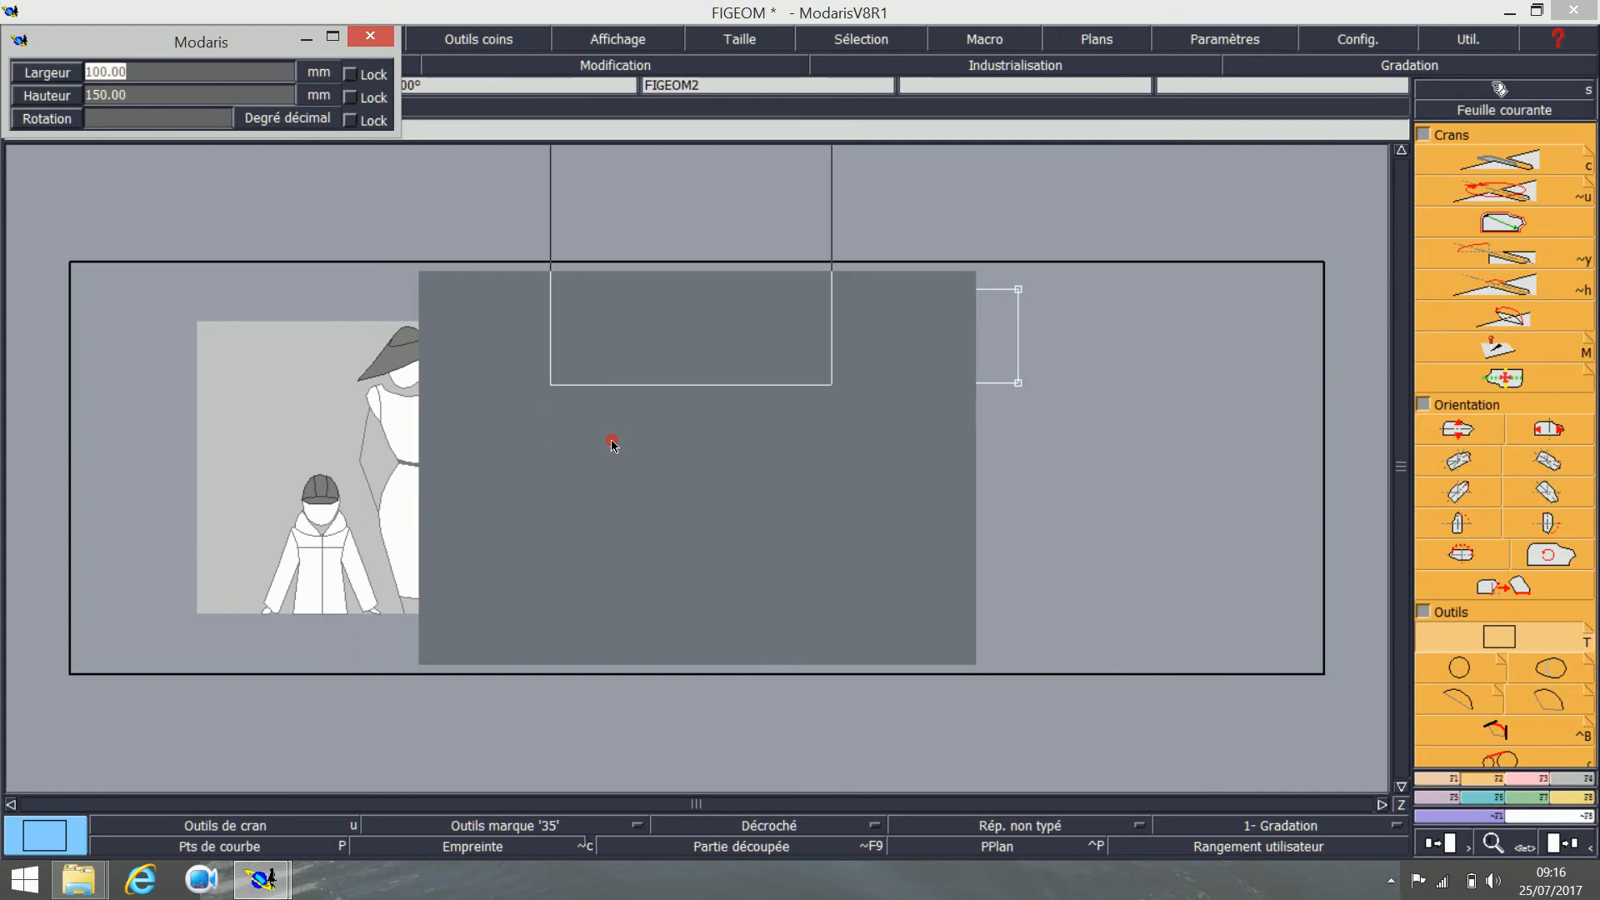
type("150")
key("Return")
key("Return")
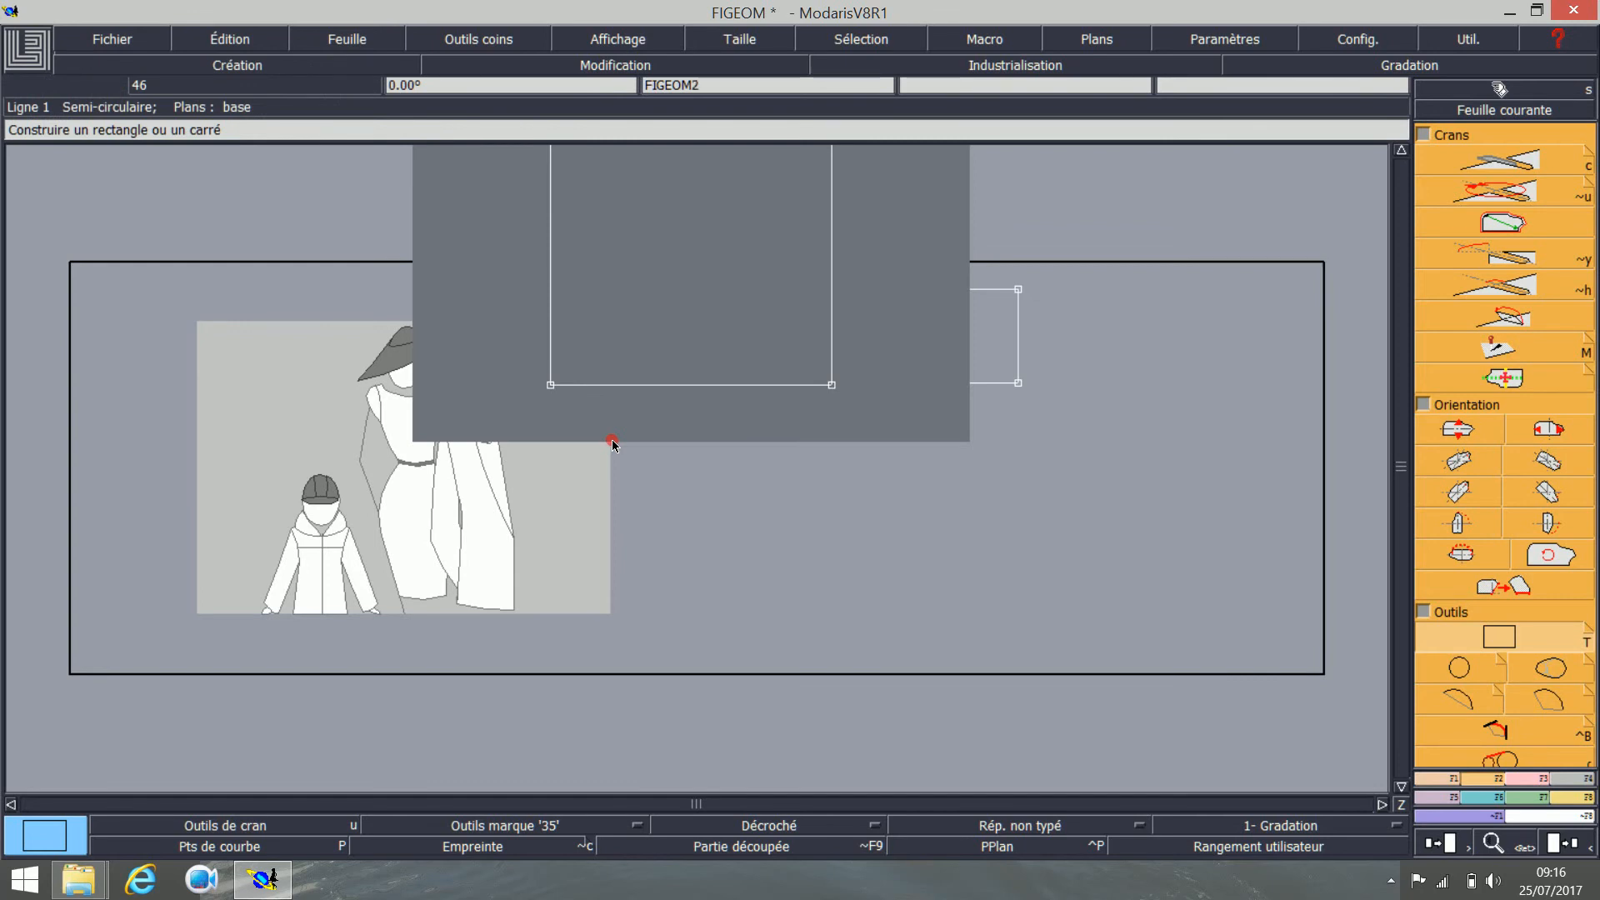
key("j")
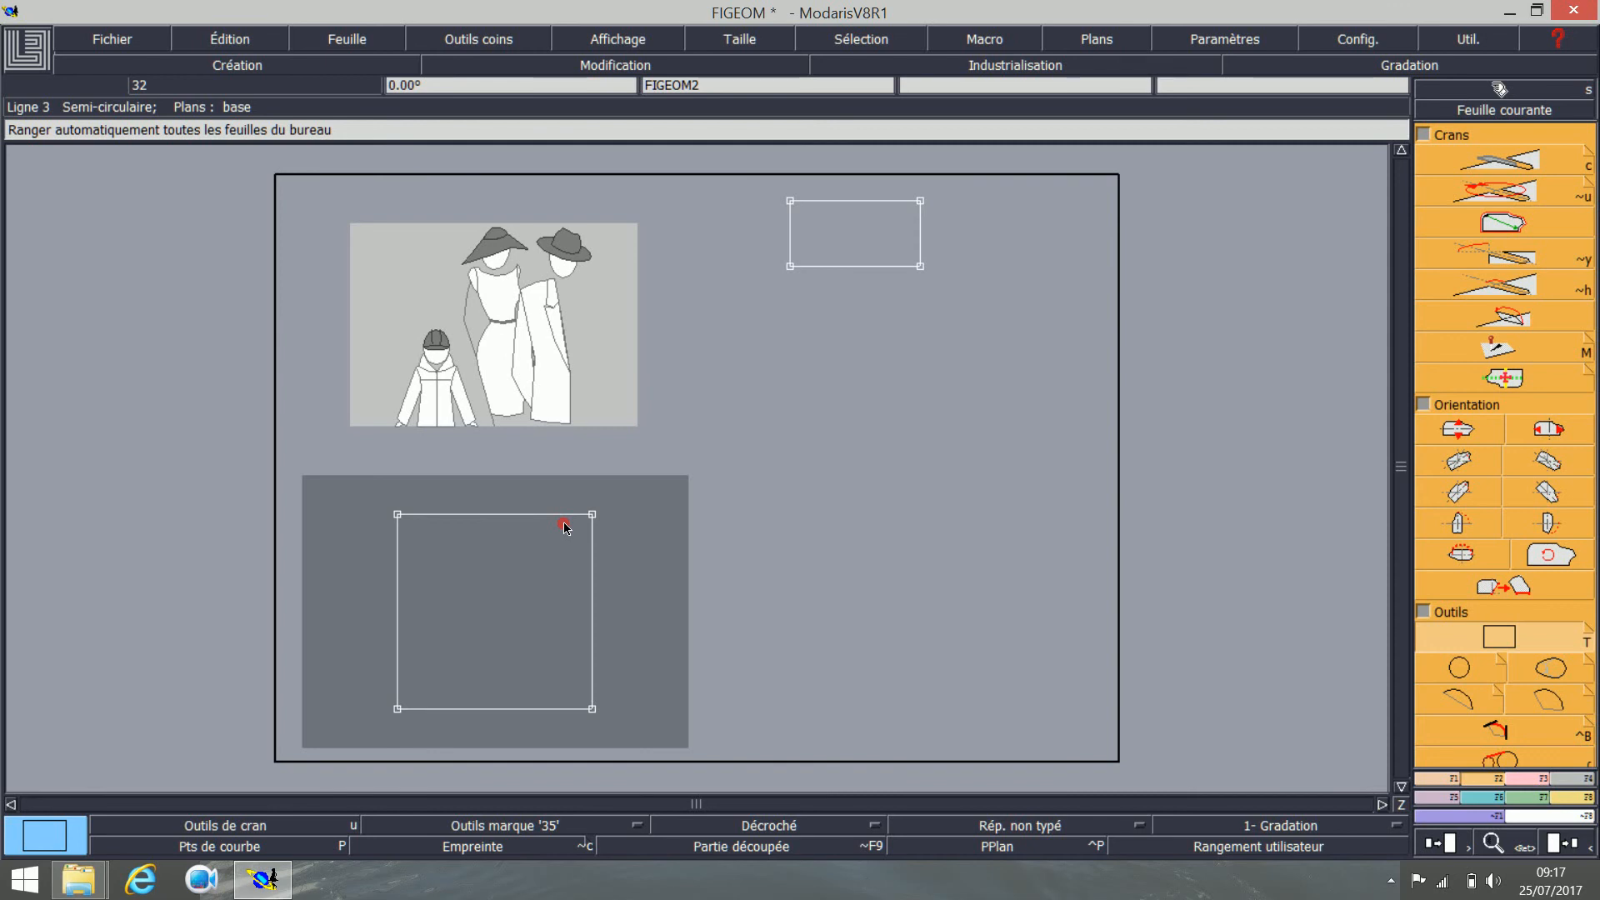
Step: Draw a circle with an 80 mm radius on another new sheet and automatically arrange all sheets
key("shift+n")
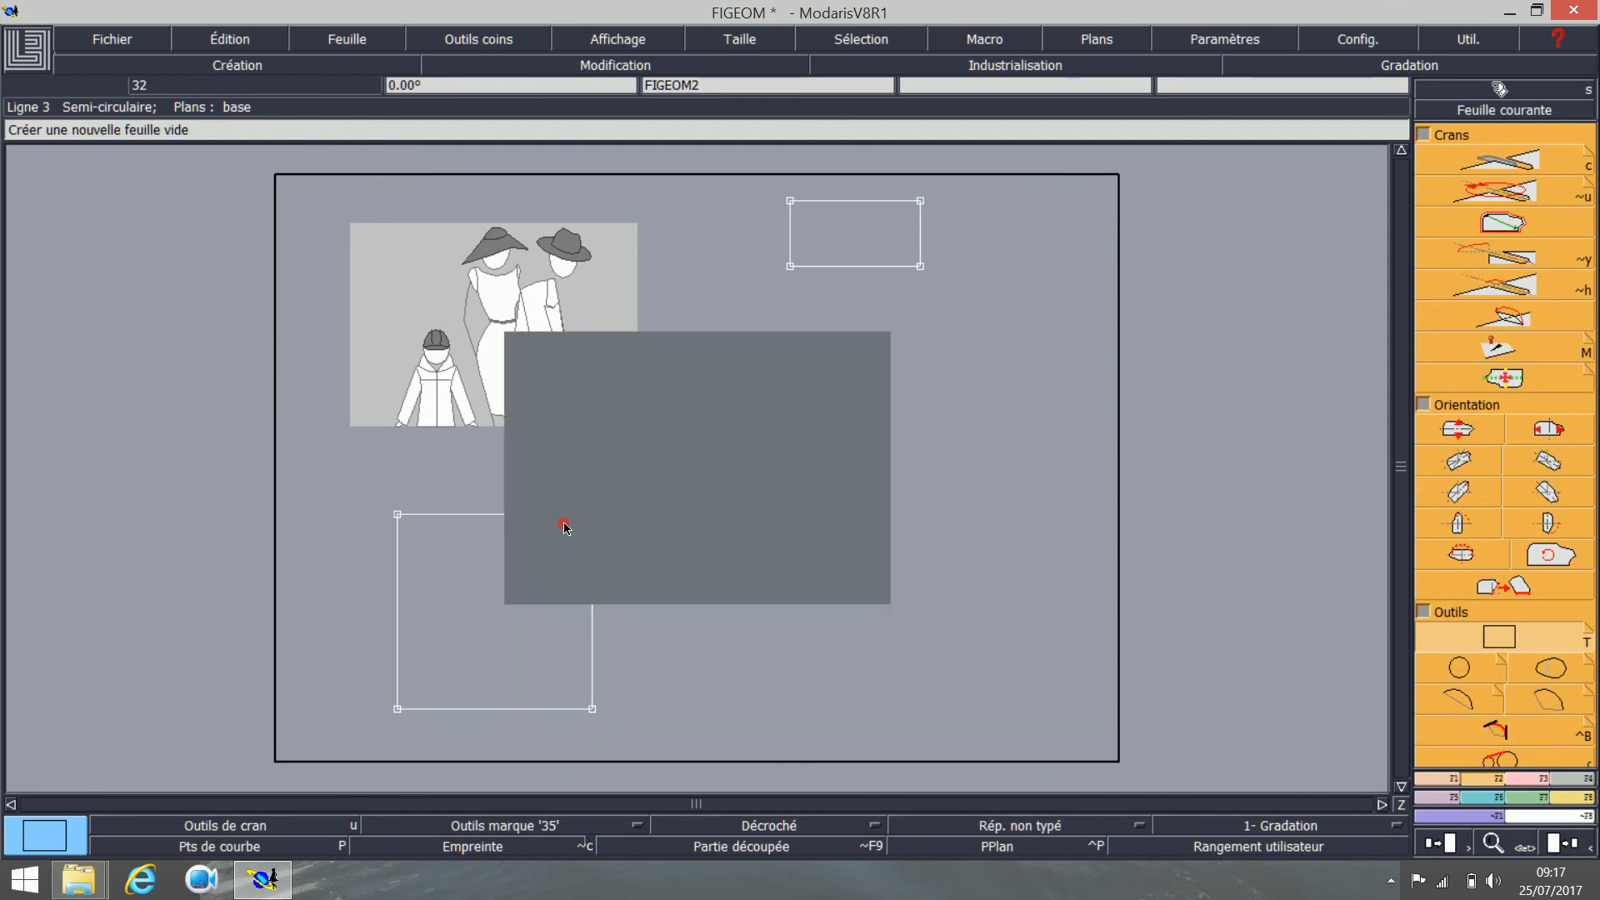
left_click(1437, 663)
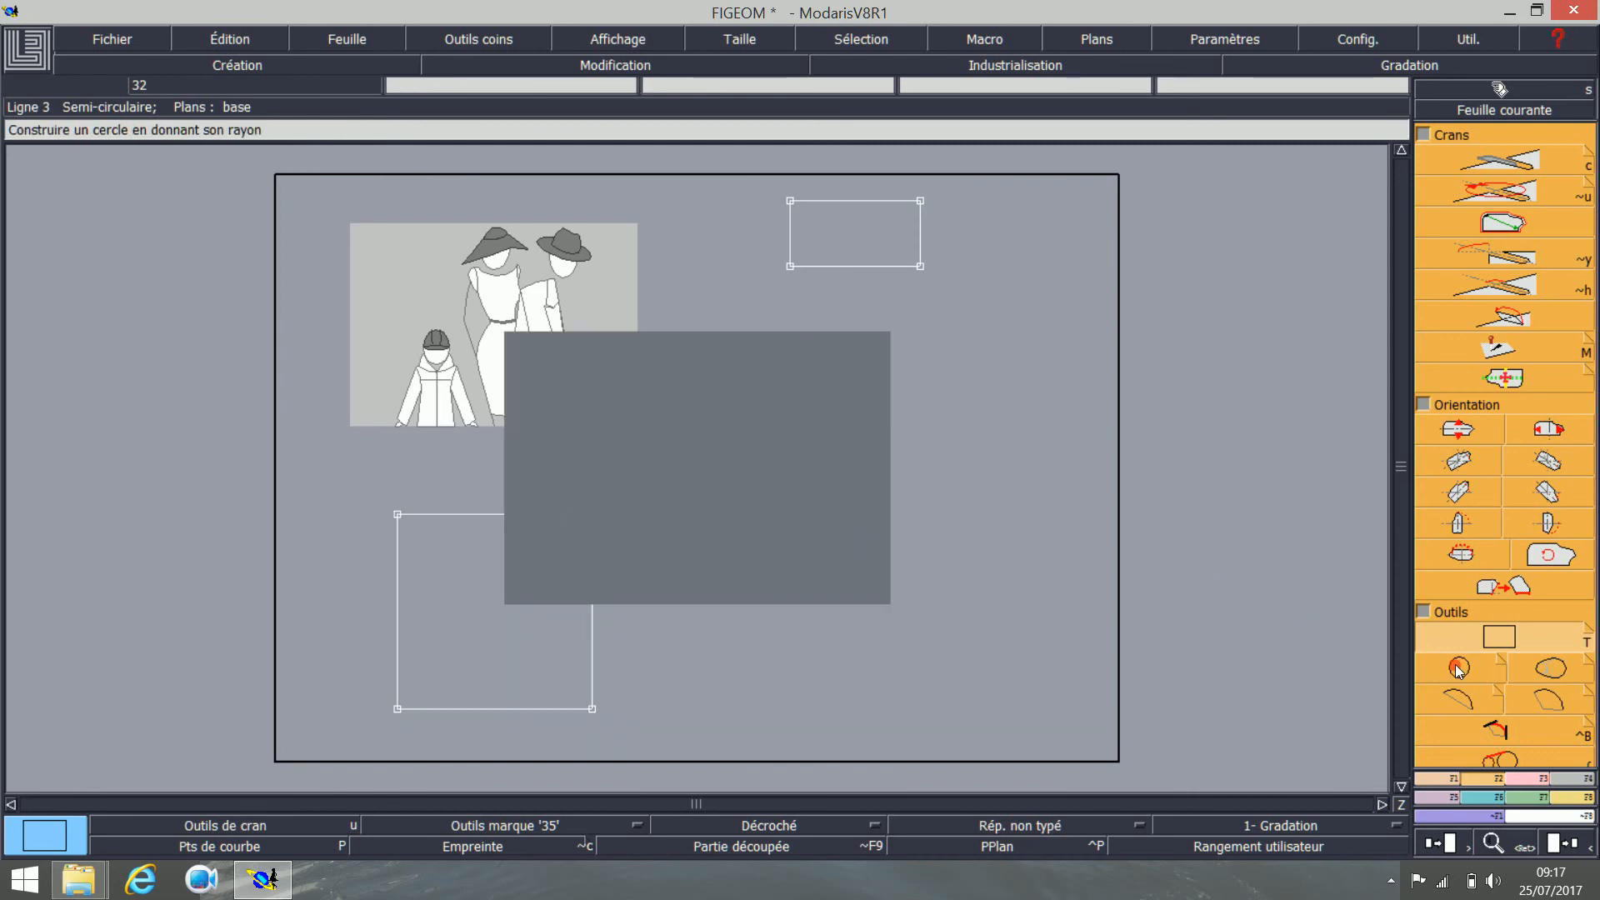
left_click(1455, 669)
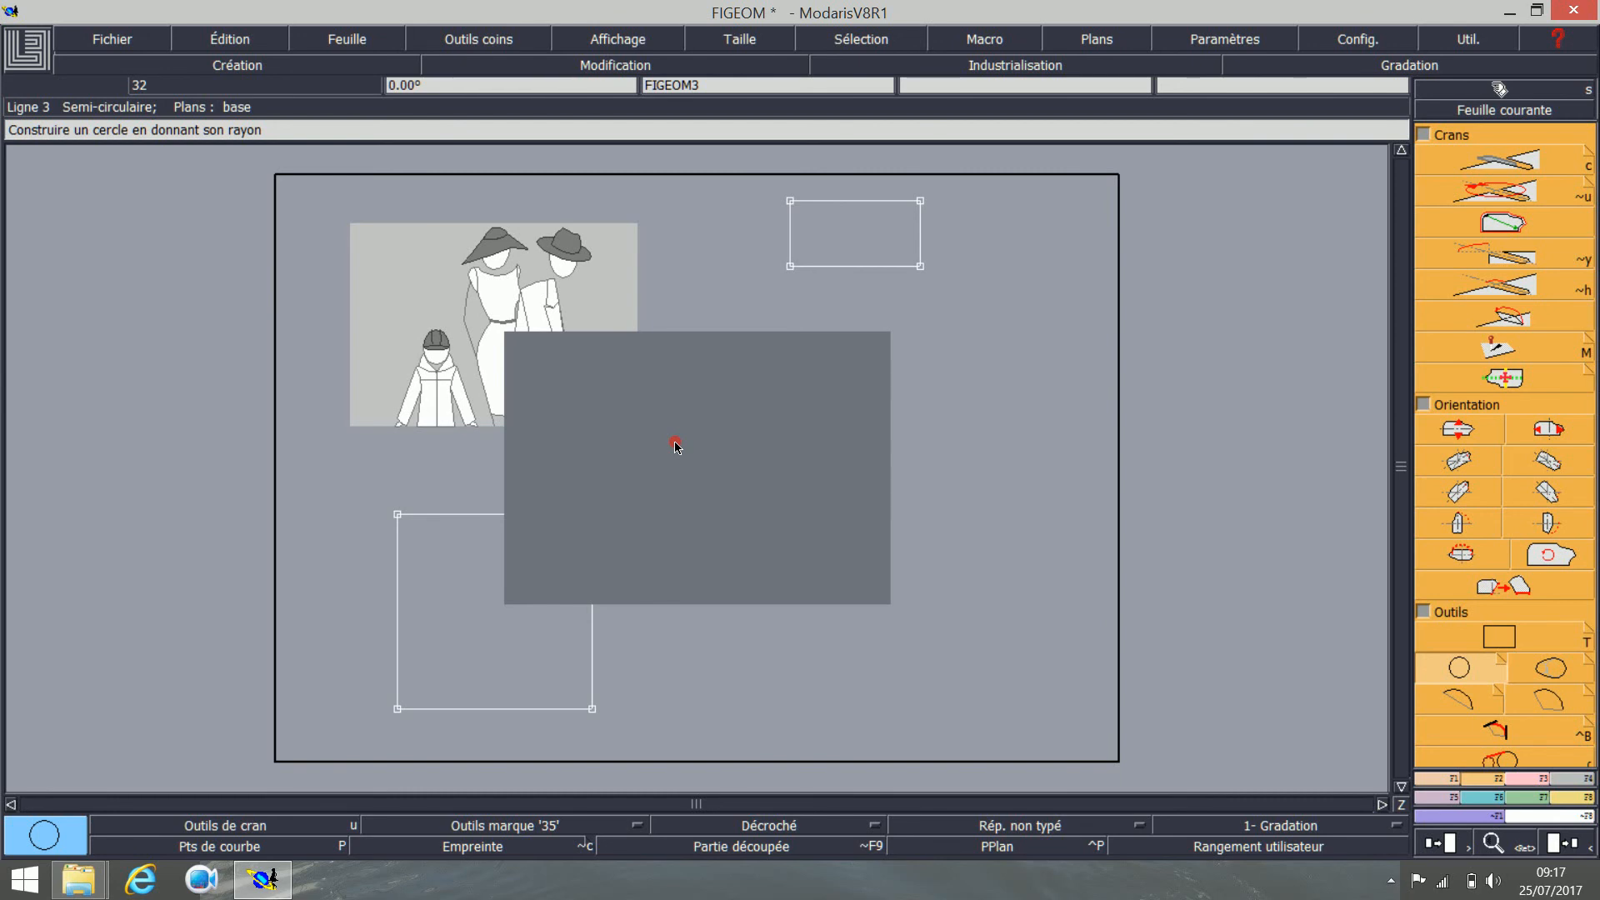
left_click(674, 443)
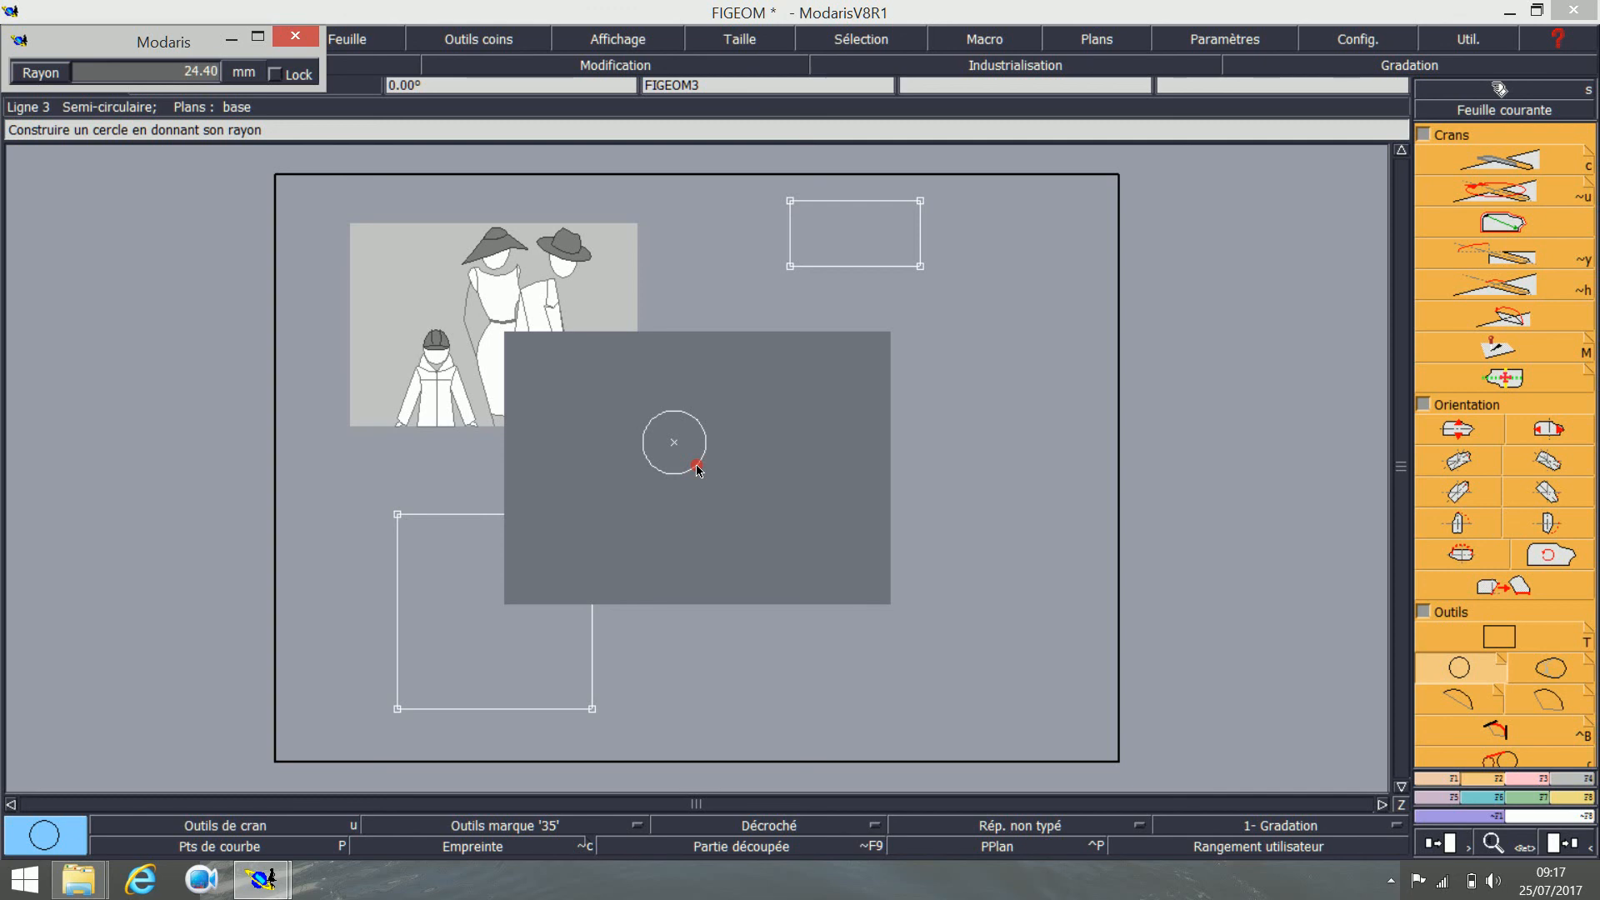
type("40.00")
type("8")
type("0")
key("Return")
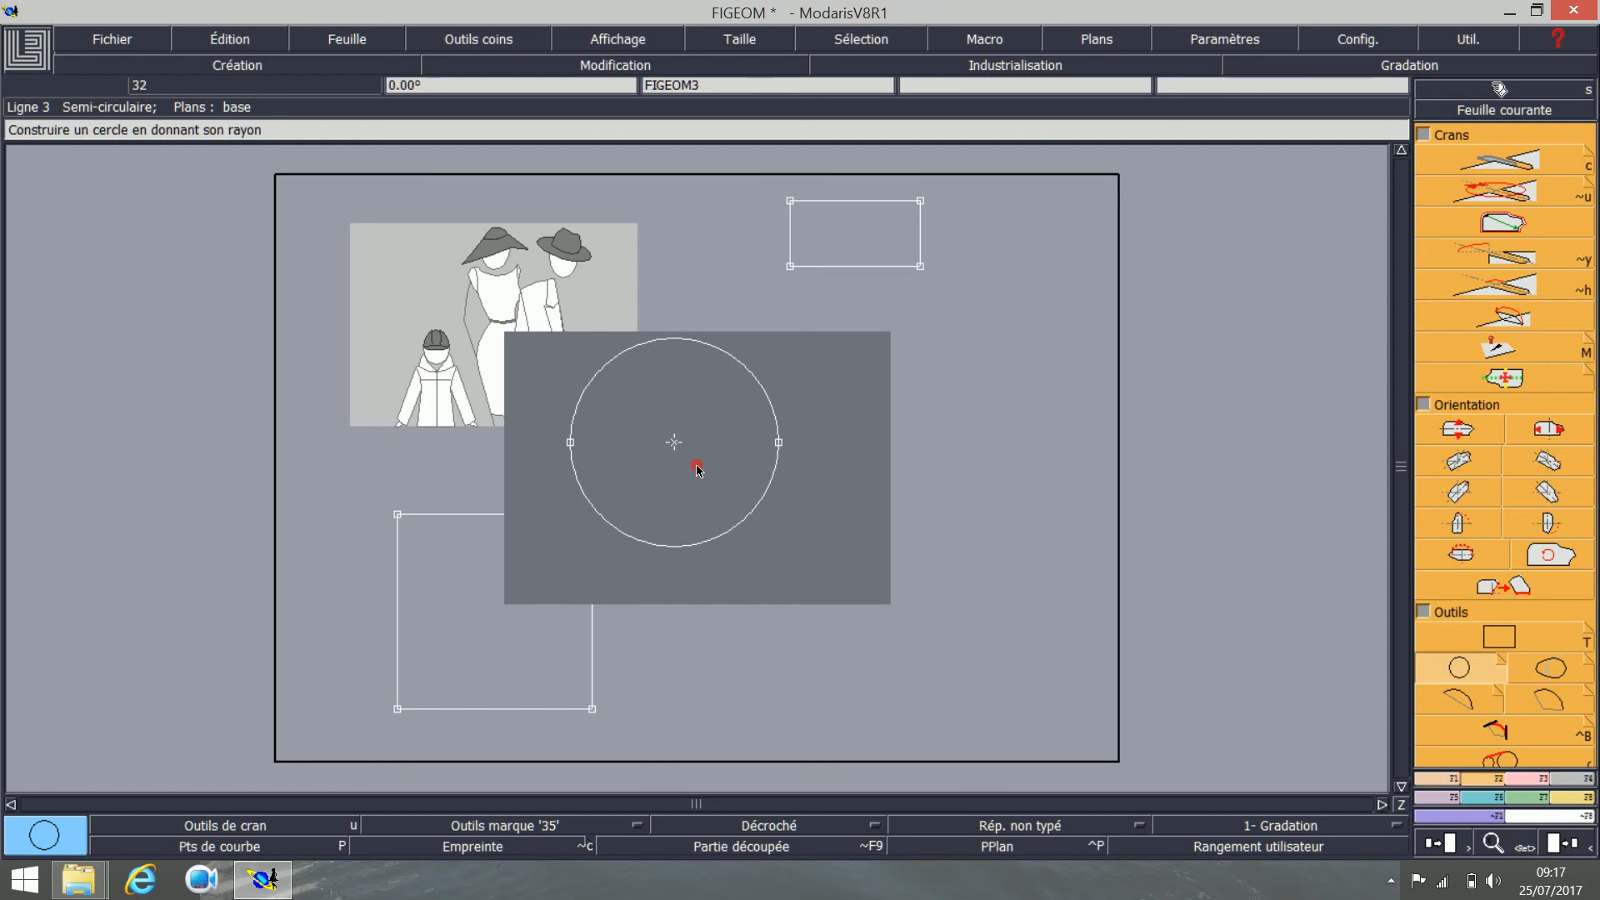
key("8")
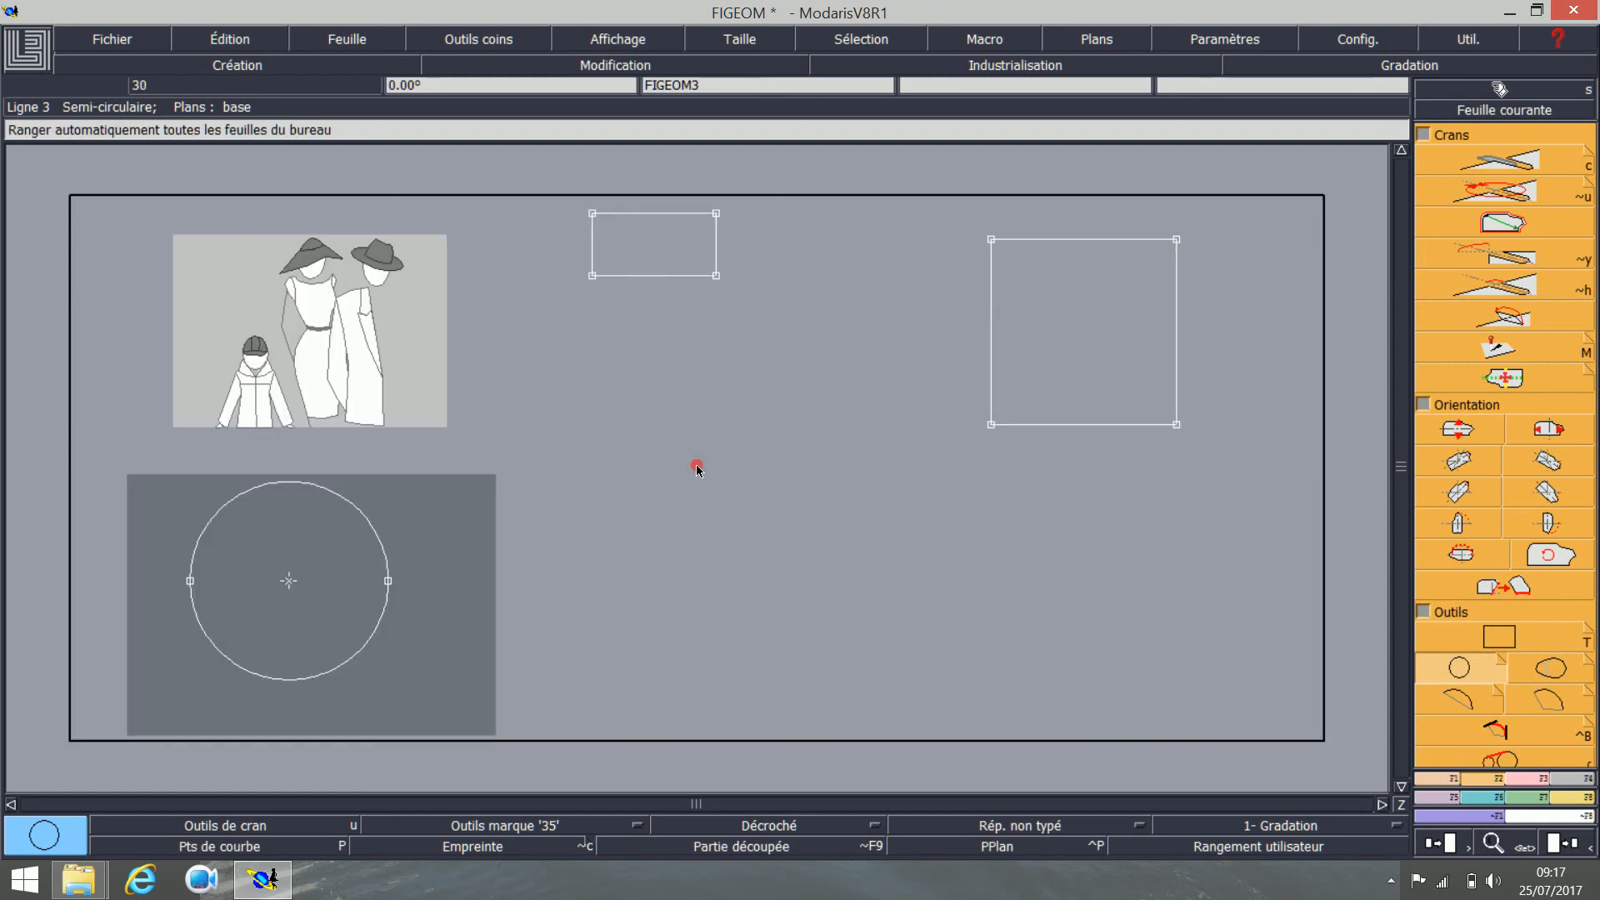